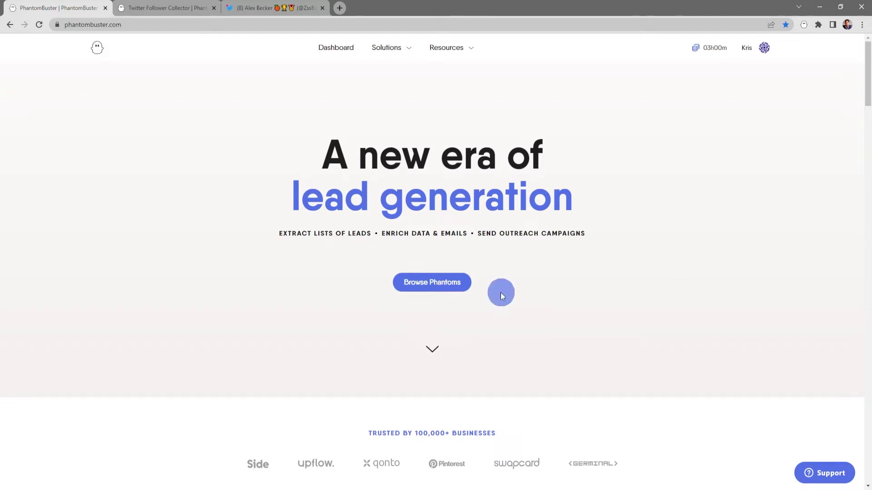
Step: Open the Phantom store from the PhantomBuster homepage via Browse Phantoms
left_click(444, 286)
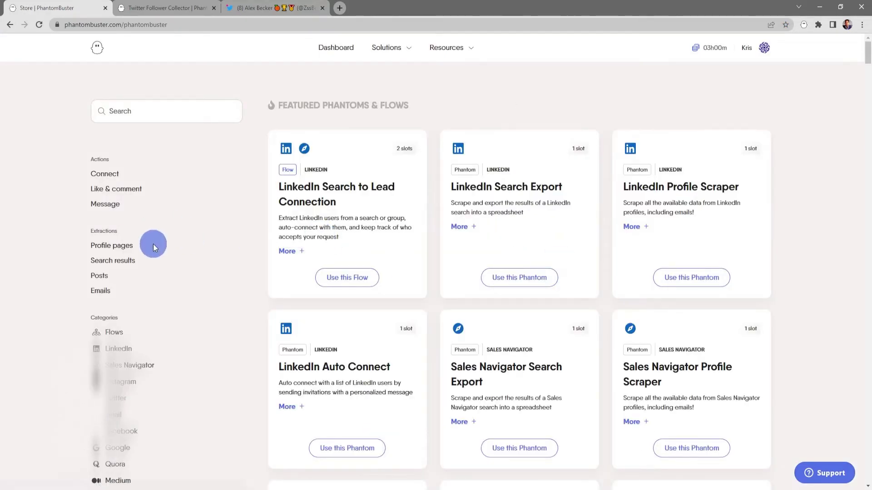
Step: Filter to Twitter phantoms and open Twitter Follower Collector's Tutorial section
left_click(116, 398)
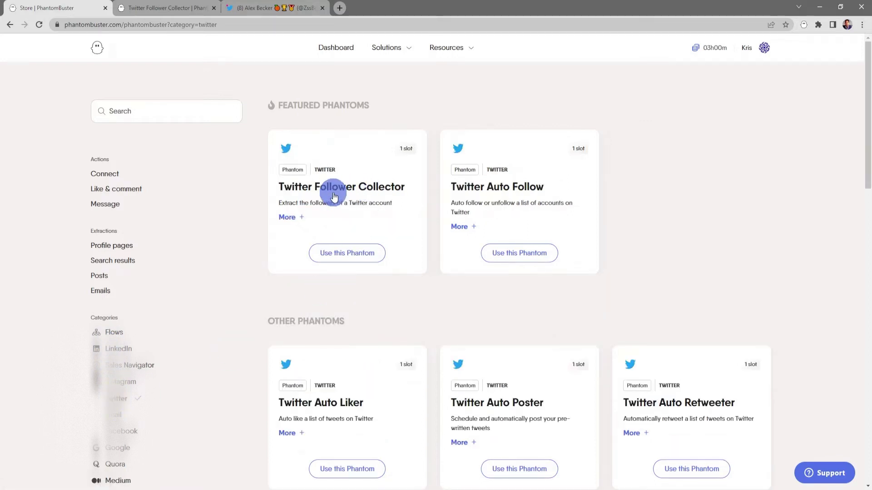
left_click(383, 191)
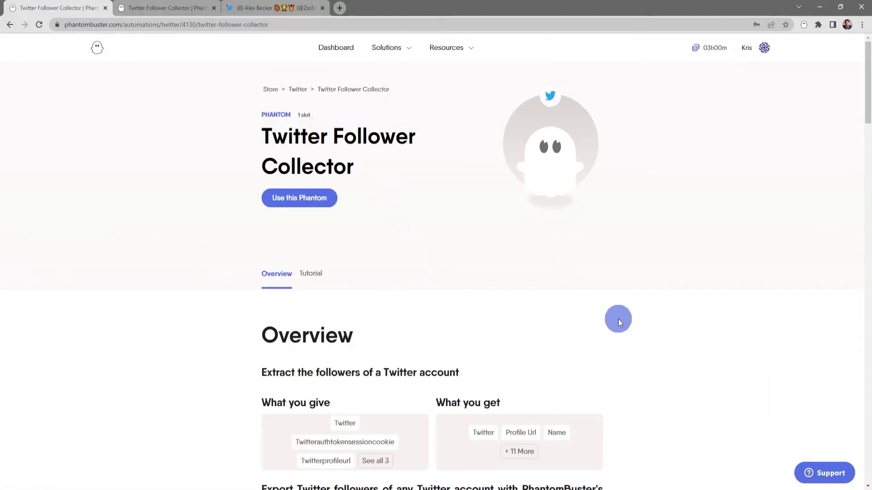
scroll(639, 320, "down", 10)
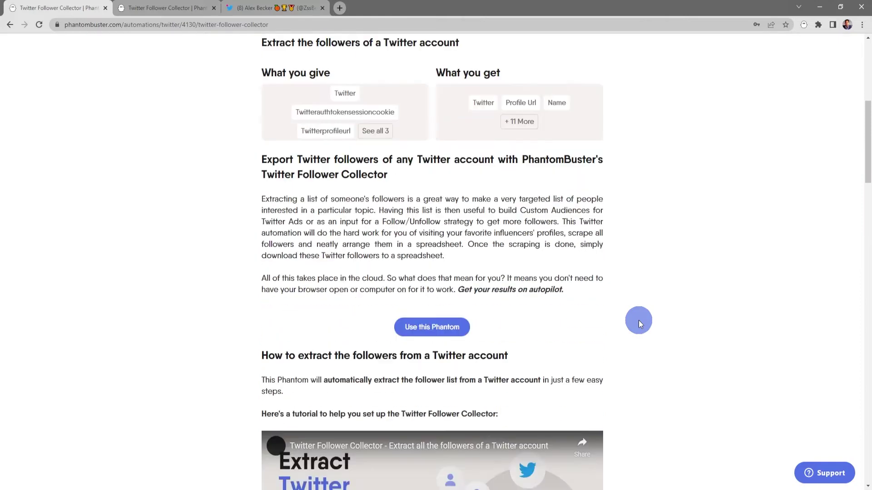
scroll(638, 320, "up", 8)
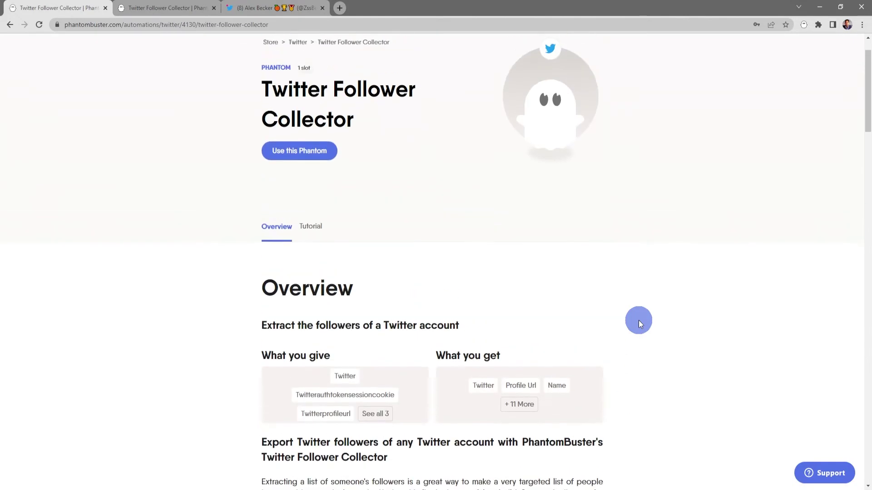
left_click(311, 226)
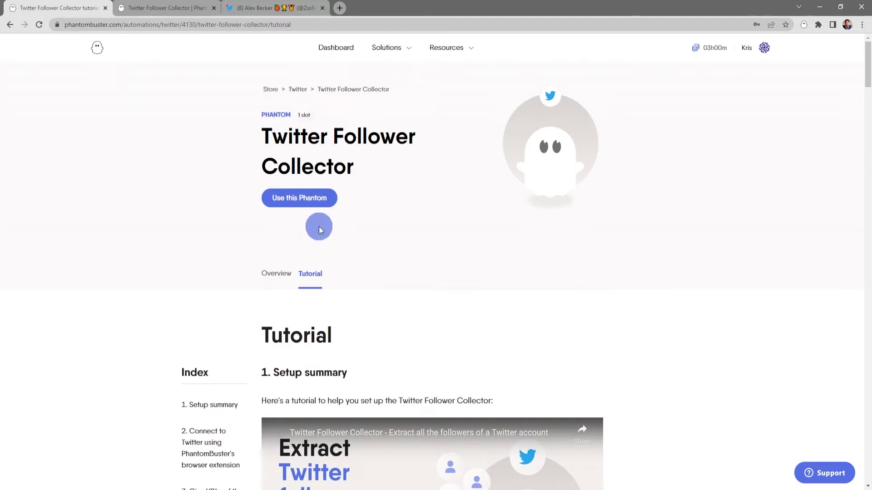
Step: Use the Twitter Follower Collector and save its Twitter connection with the session cookie
left_click(310, 208)
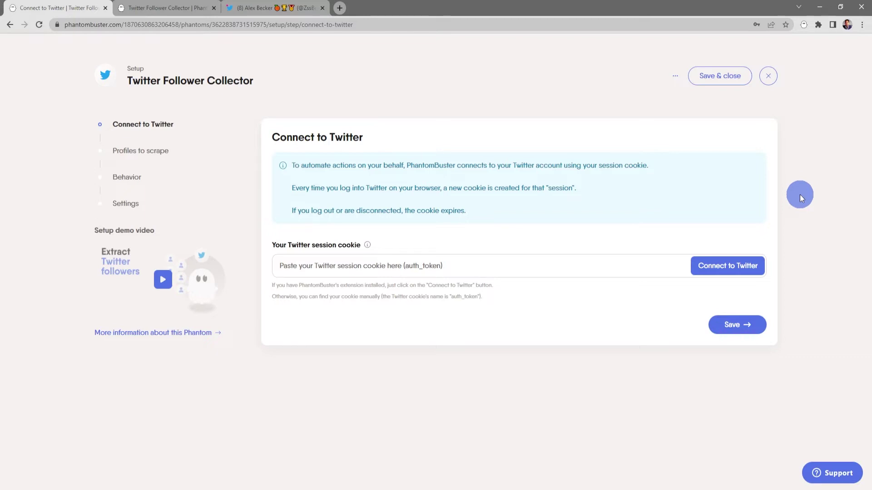
left_click(744, 272)
left_click(738, 326)
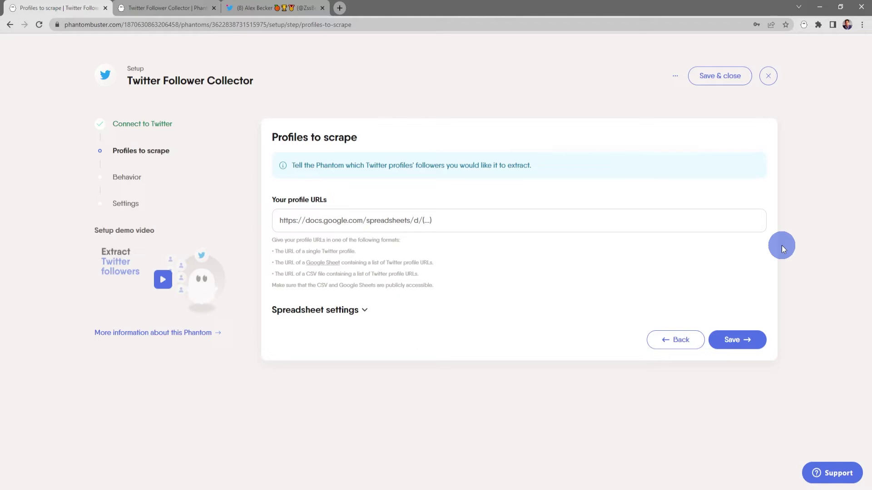
Step: Check the Spreadsheet settings column name without changing it, then go to the Twitter profile
left_click(365, 310)
left_click(419, 347)
left_click(429, 327)
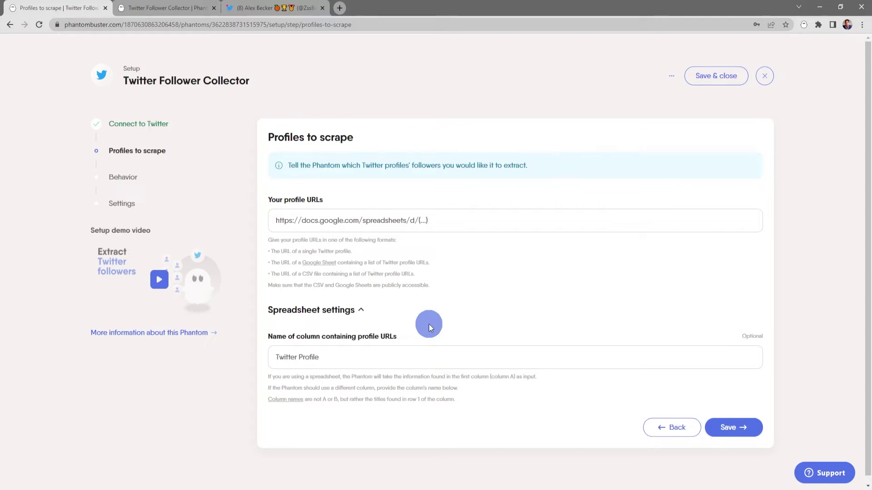
left_click(418, 355)
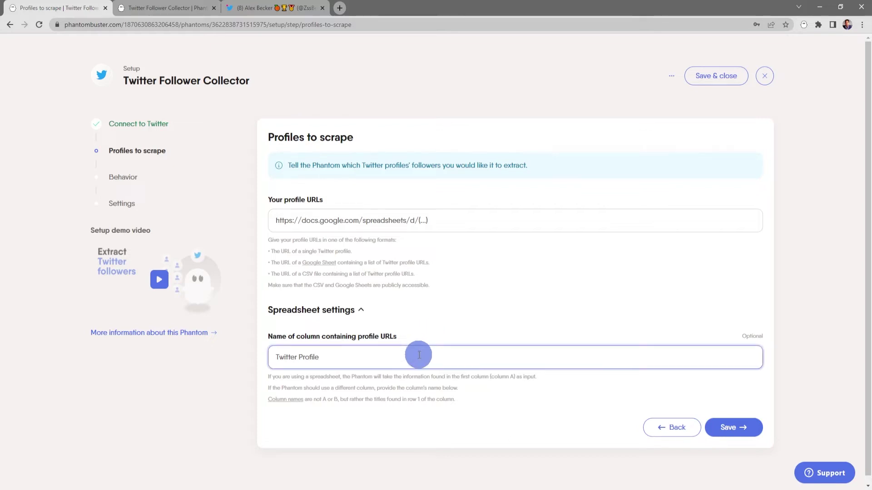
left_click(420, 334)
left_click(361, 310)
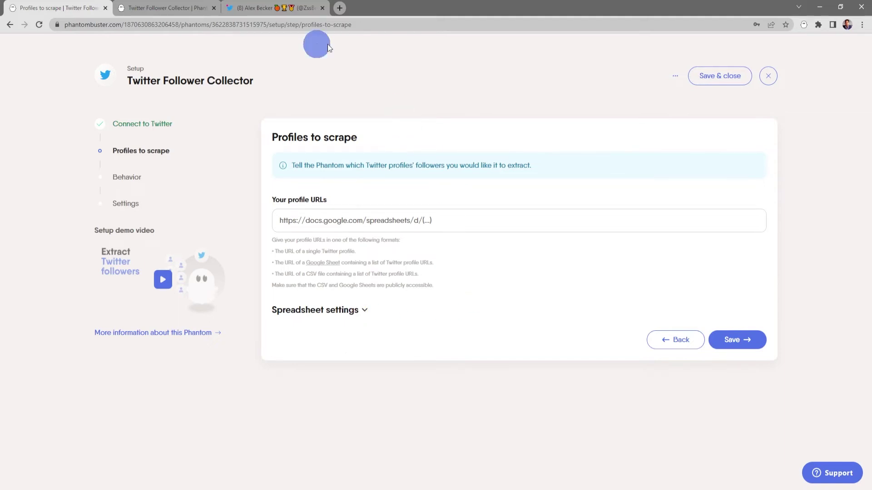
left_click(267, 8)
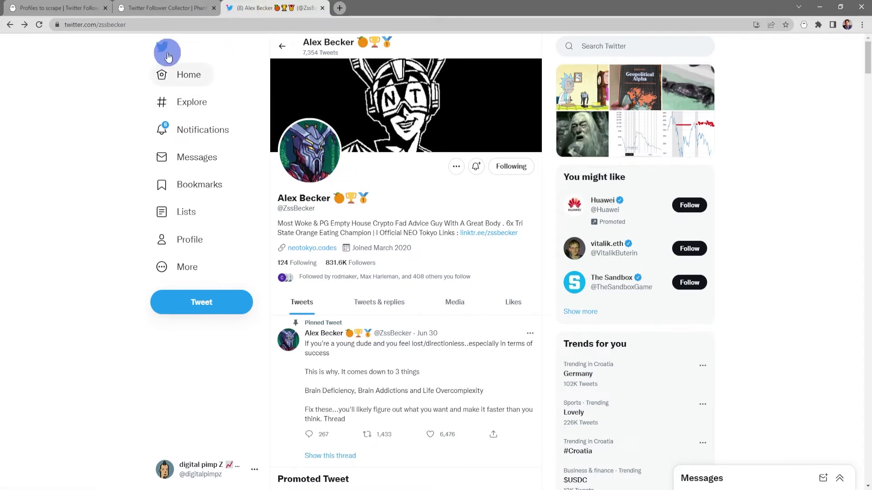
Step: Copy the Twitter profile's URL into Your profile URLs and save the Profiles to scrape step
left_click(117, 24)
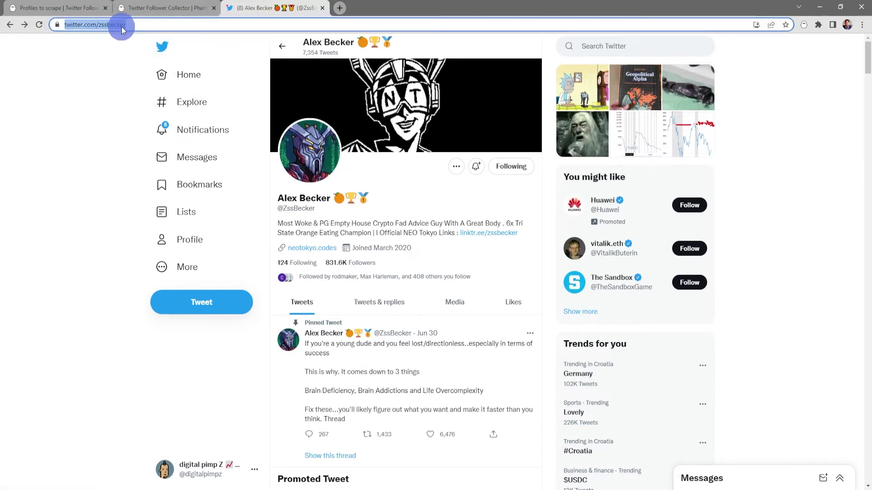
right_click(123, 27)
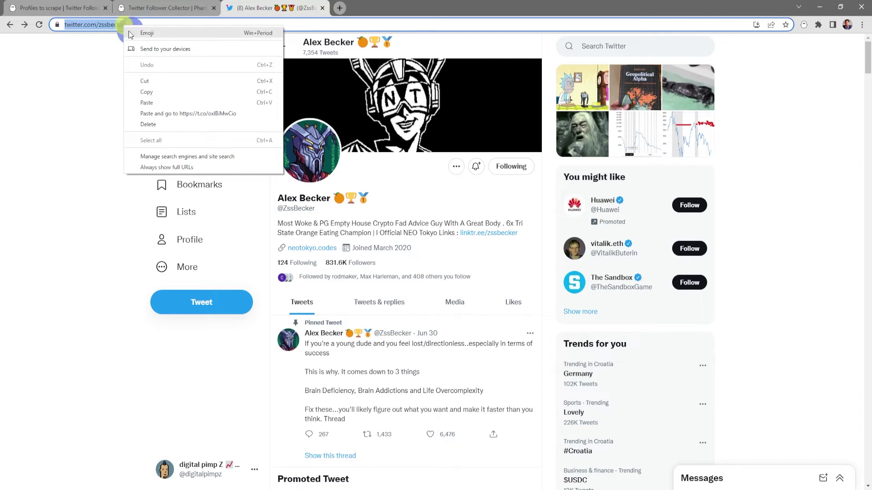
left_click(165, 93)
left_click(87, 11)
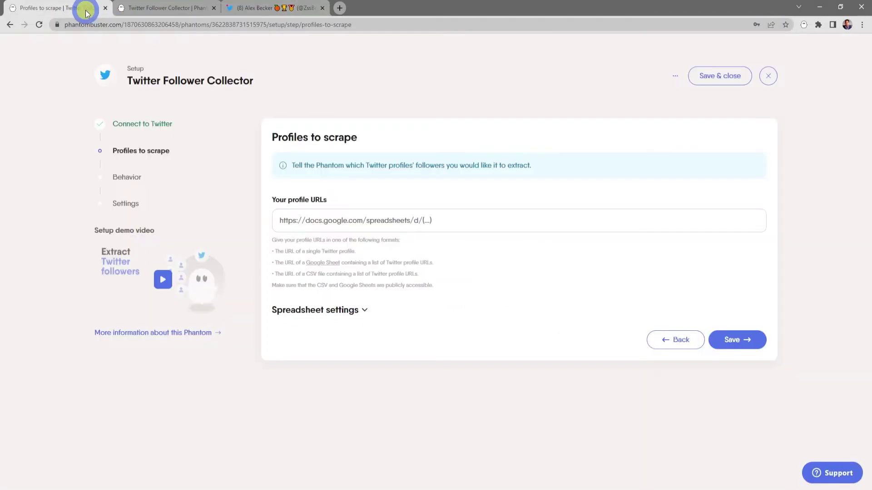
left_click(291, 220)
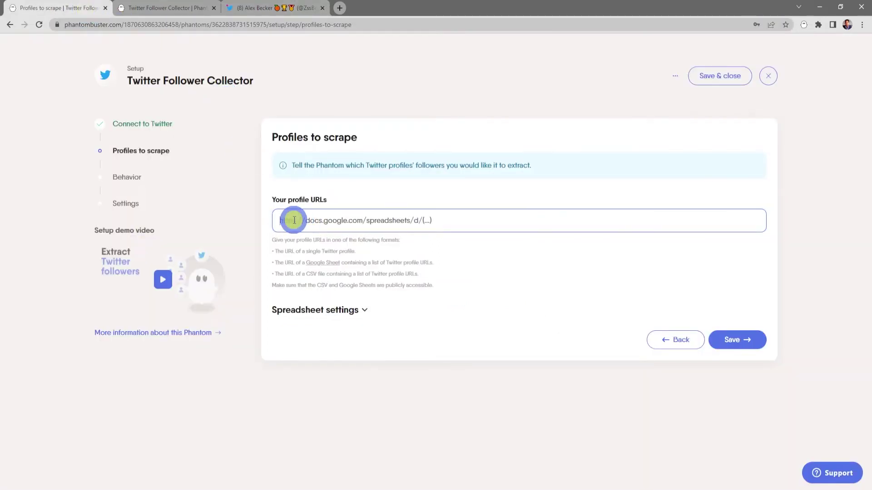
right_click(294, 220)
left_click(339, 296)
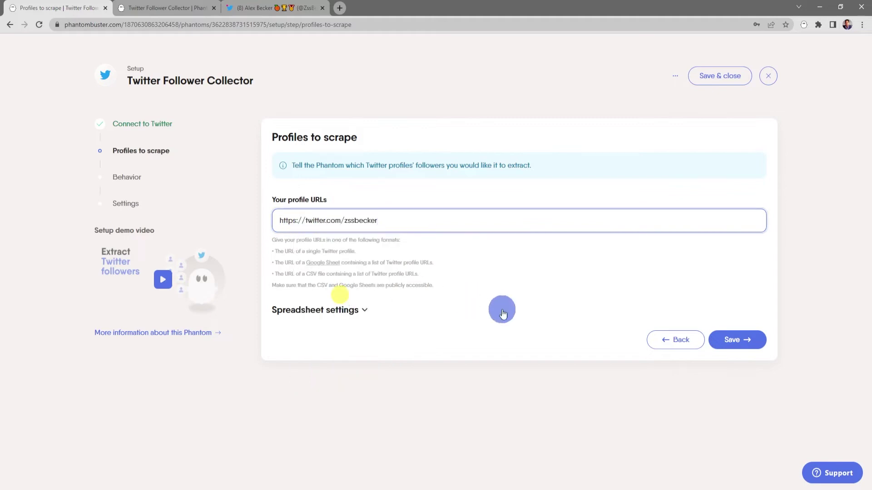
left_click(740, 342)
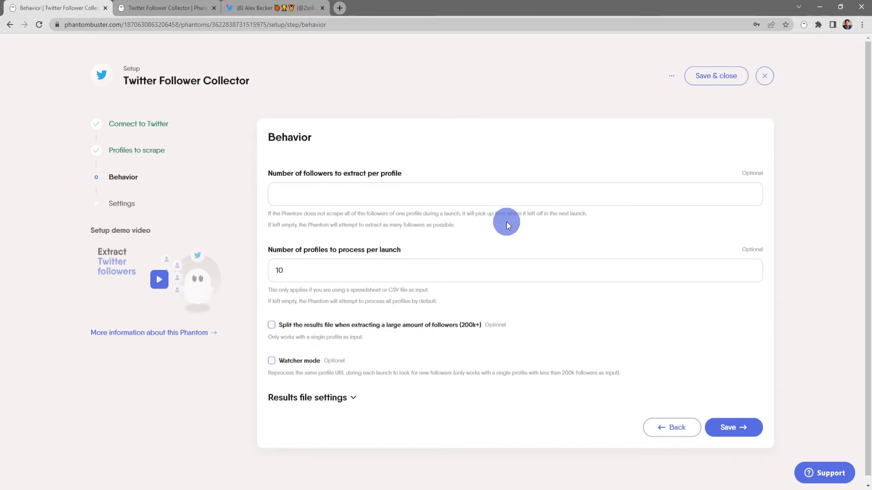
Step: Set 10 followers to extract per profile and 10 profiles to process per launch
left_click(467, 194)
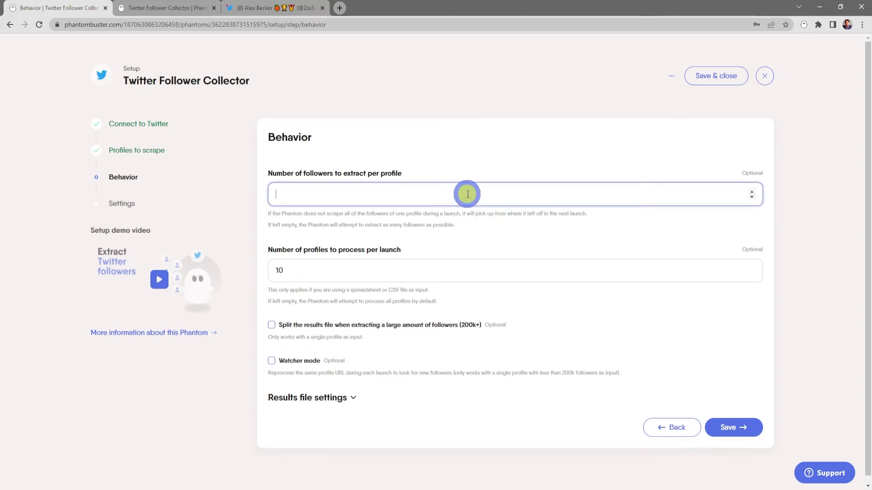
type("10")
left_click(530, 236)
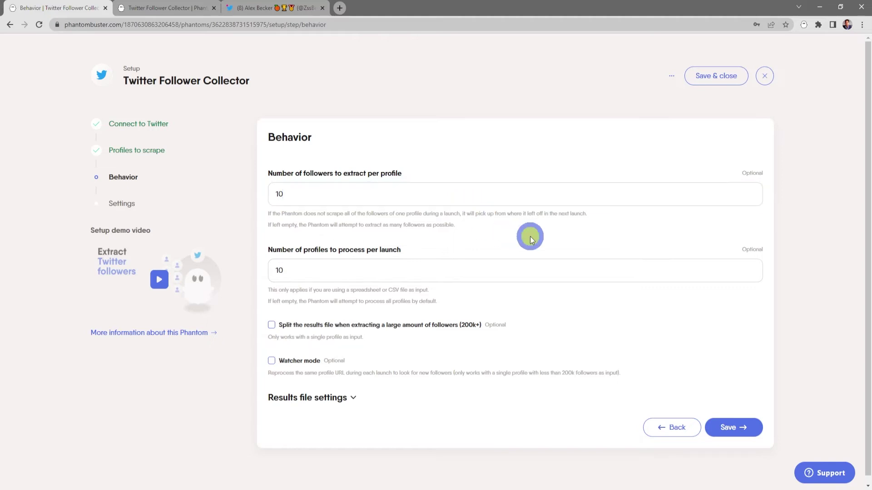
left_click(650, 268)
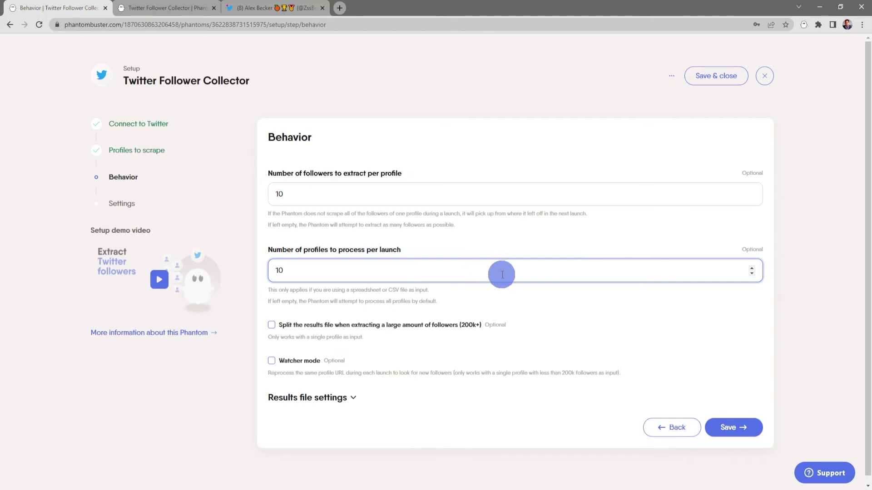
left_click(516, 297)
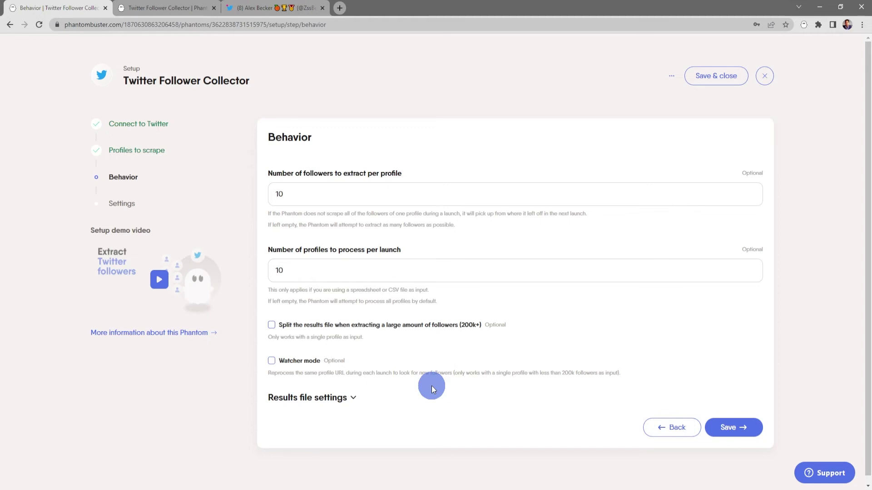
left_click(353, 398)
Step: Keep the results file named result with no fields-to-keep filter and save Behavior
scroll(460, 399, "down", 3)
left_click(364, 314)
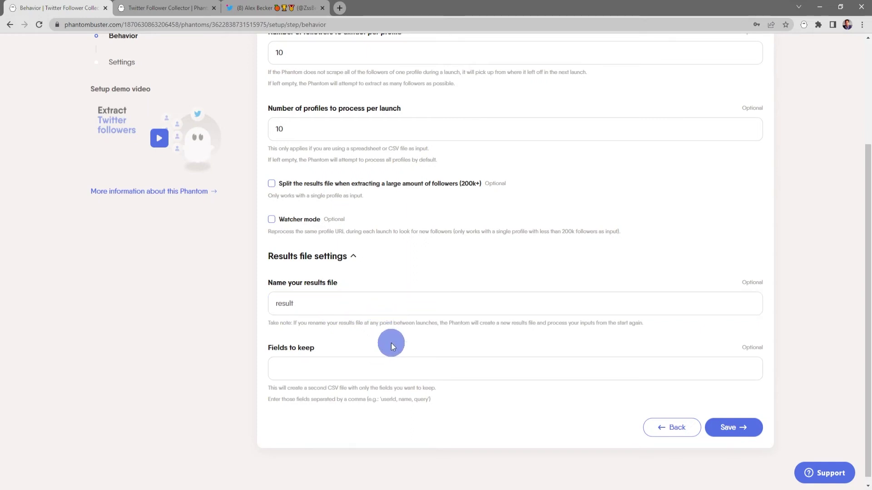
left_click(395, 369)
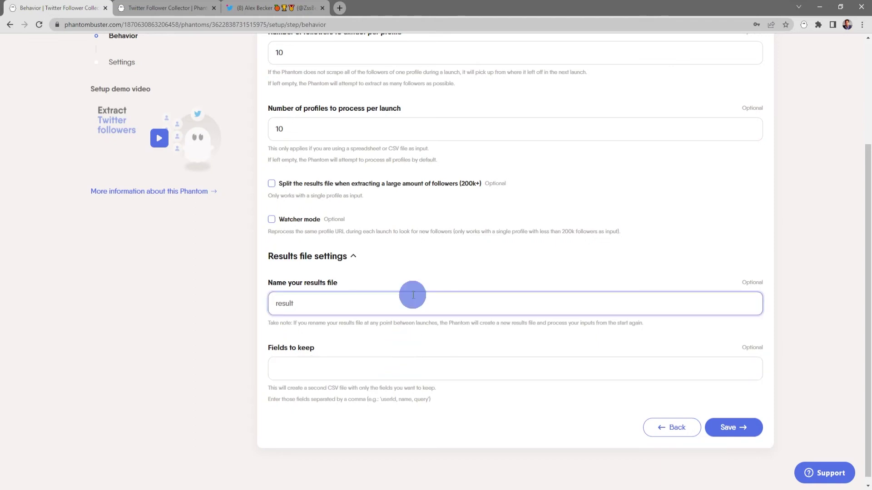
scroll(425, 335, "up", 1)
left_click(353, 298)
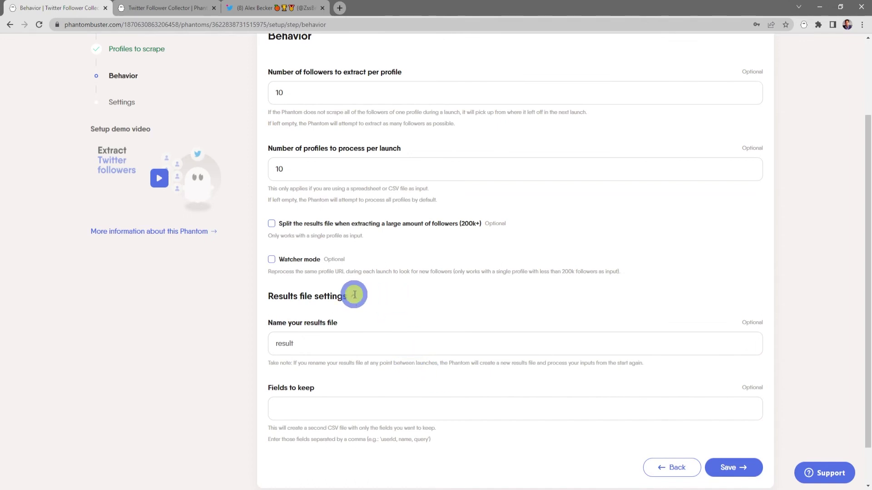
left_click(738, 426)
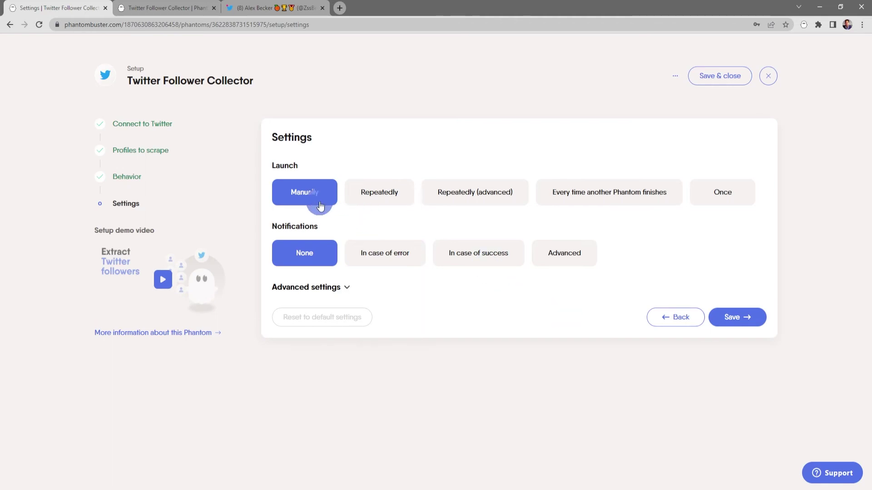
Step: After trying a Once per day schedule, keep launch on Manually and notifications None
left_click(390, 199)
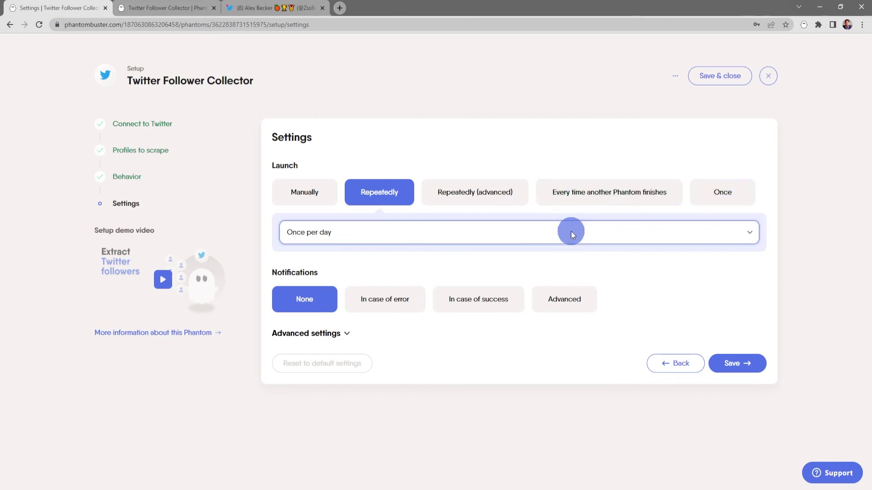
left_click(400, 235)
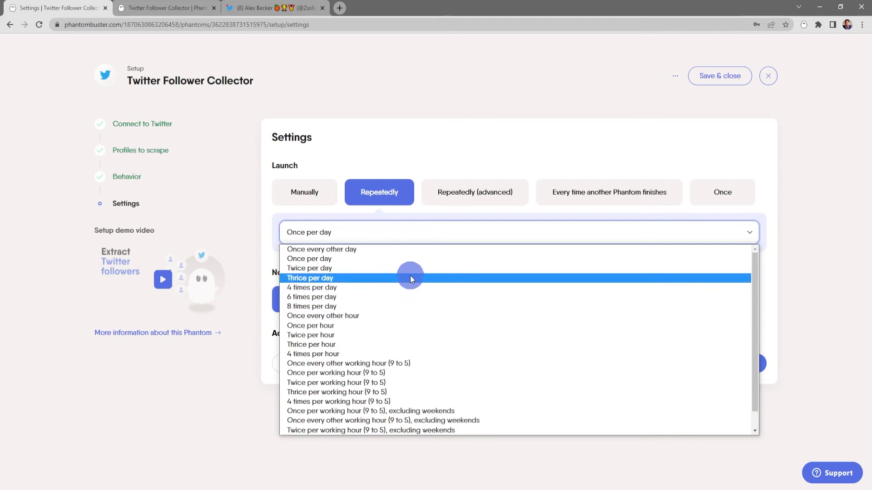
left_click(421, 214)
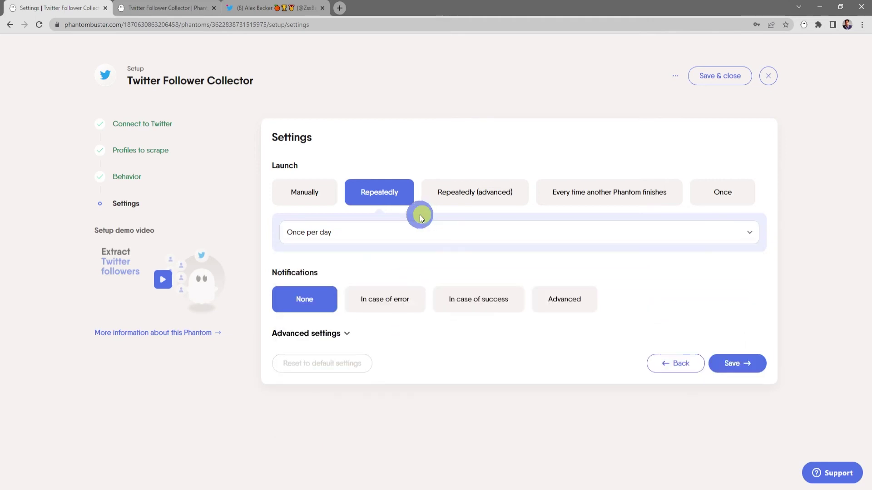
left_click(314, 198)
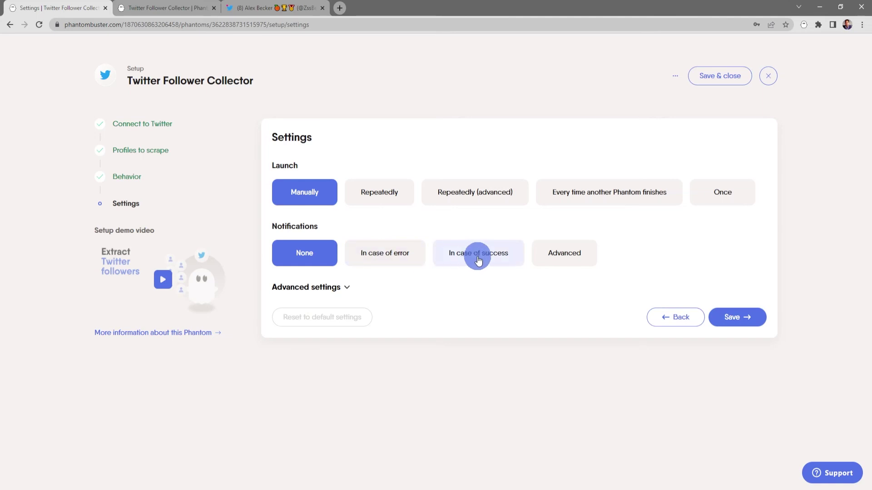
left_click(565, 258)
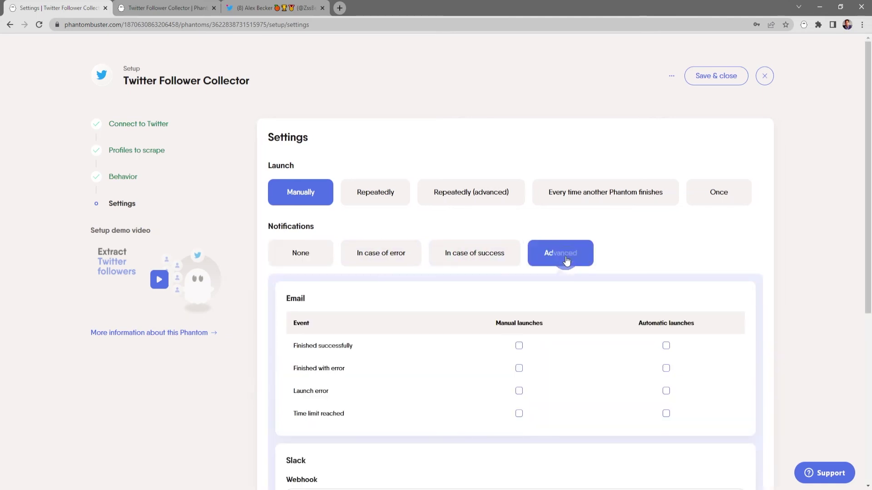
scroll(564, 276, "down", 3)
scroll(563, 277, "up", 3)
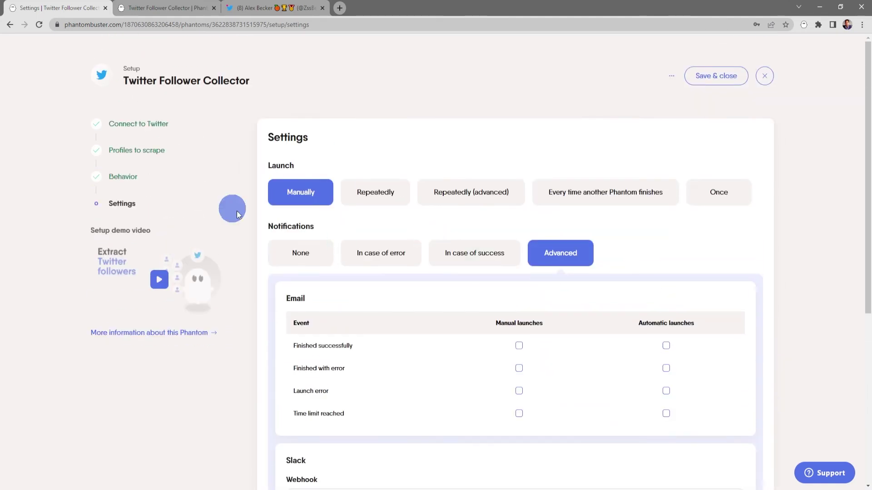
left_click(304, 253)
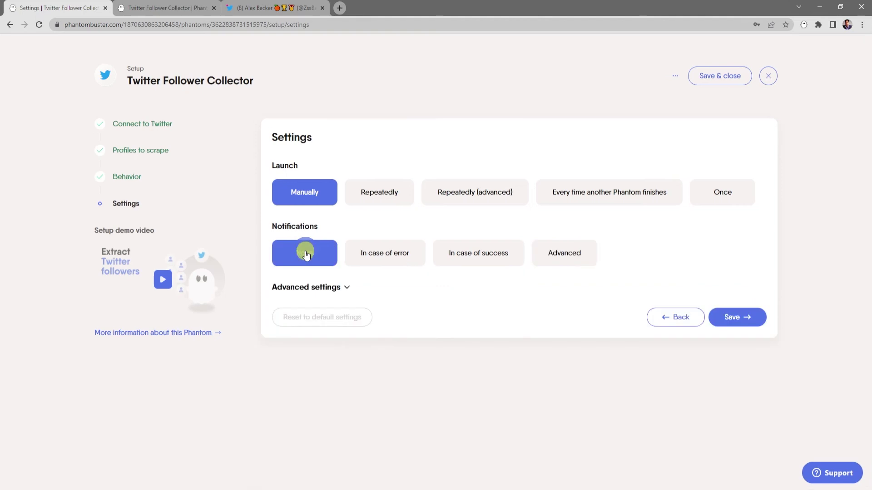
Step: Review the proxy and limit advanced settings unchanged and save the Settings step
left_click(349, 291)
scroll(444, 306, "down", 3)
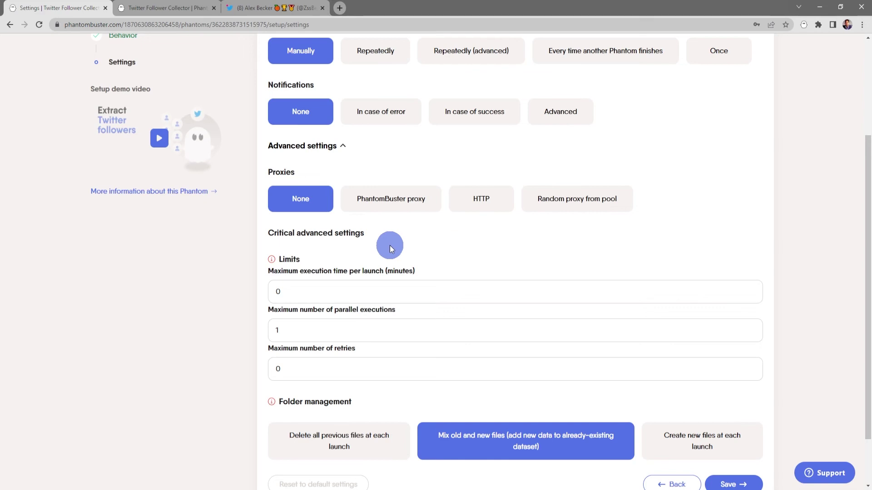
scroll(460, 274, "down", 2)
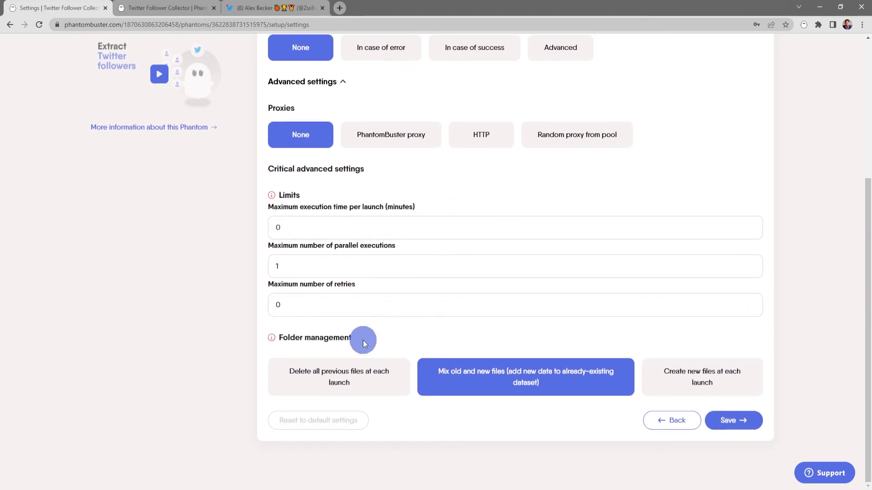
scroll(378, 340, "up", 4)
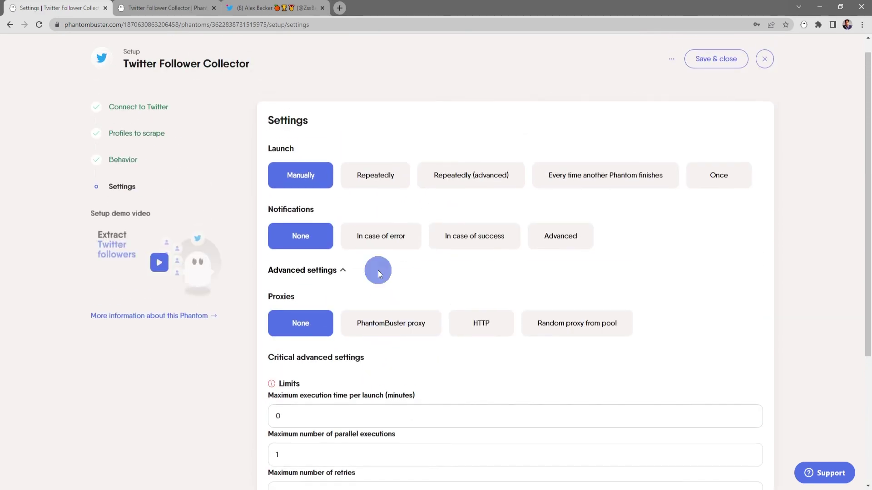
left_click(338, 271)
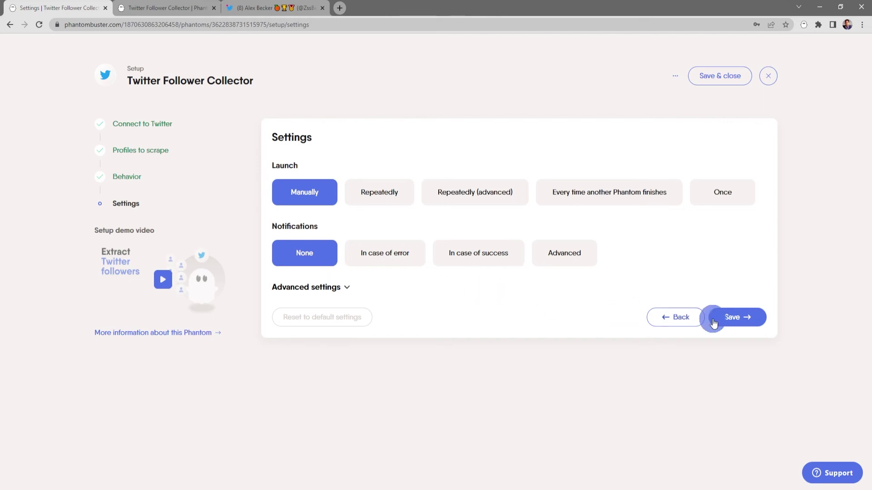
left_click(743, 320)
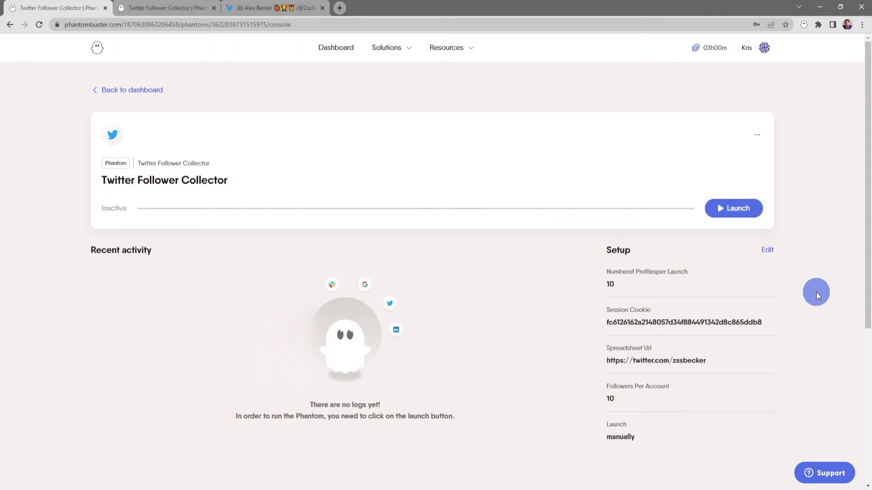
Step: Launch the Twitter Follower Collector to scrape 10 followers into result.csv and result.json
left_click(737, 216)
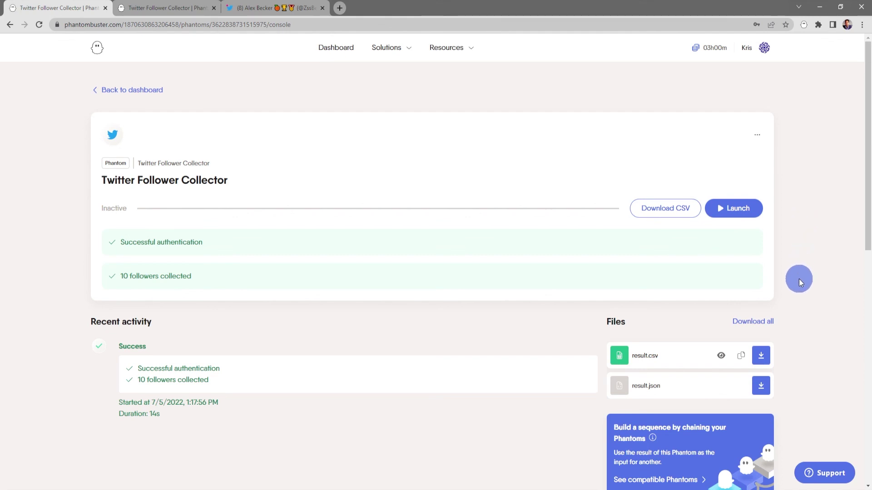
Step: Preview result.csv and scroll across its profile URL, screen name, user ID and name columns
left_click(721, 356)
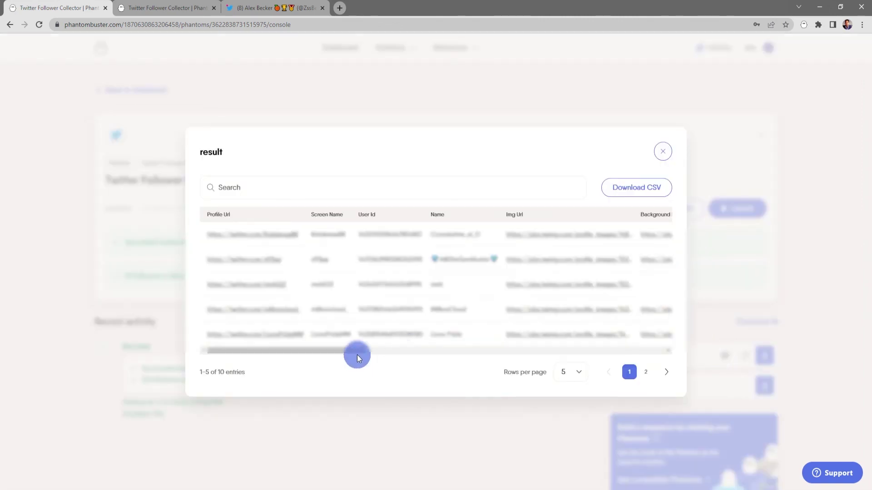
left_click_drag(354, 351, 334, 356)
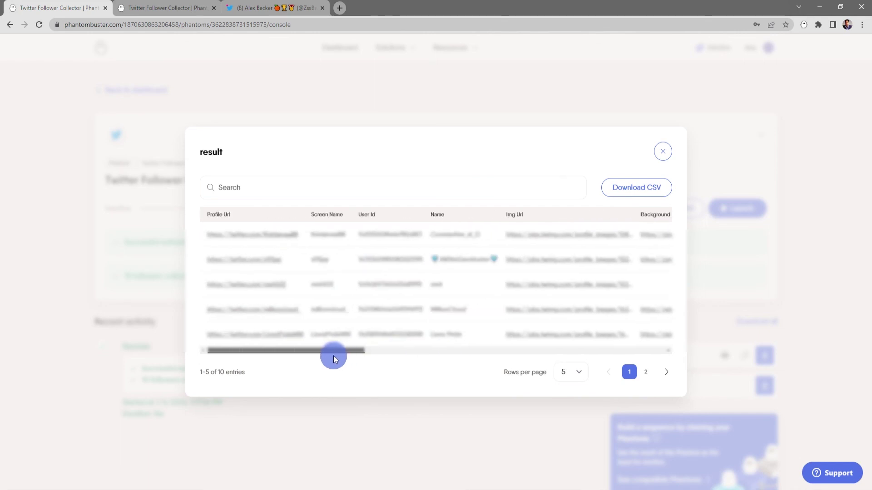